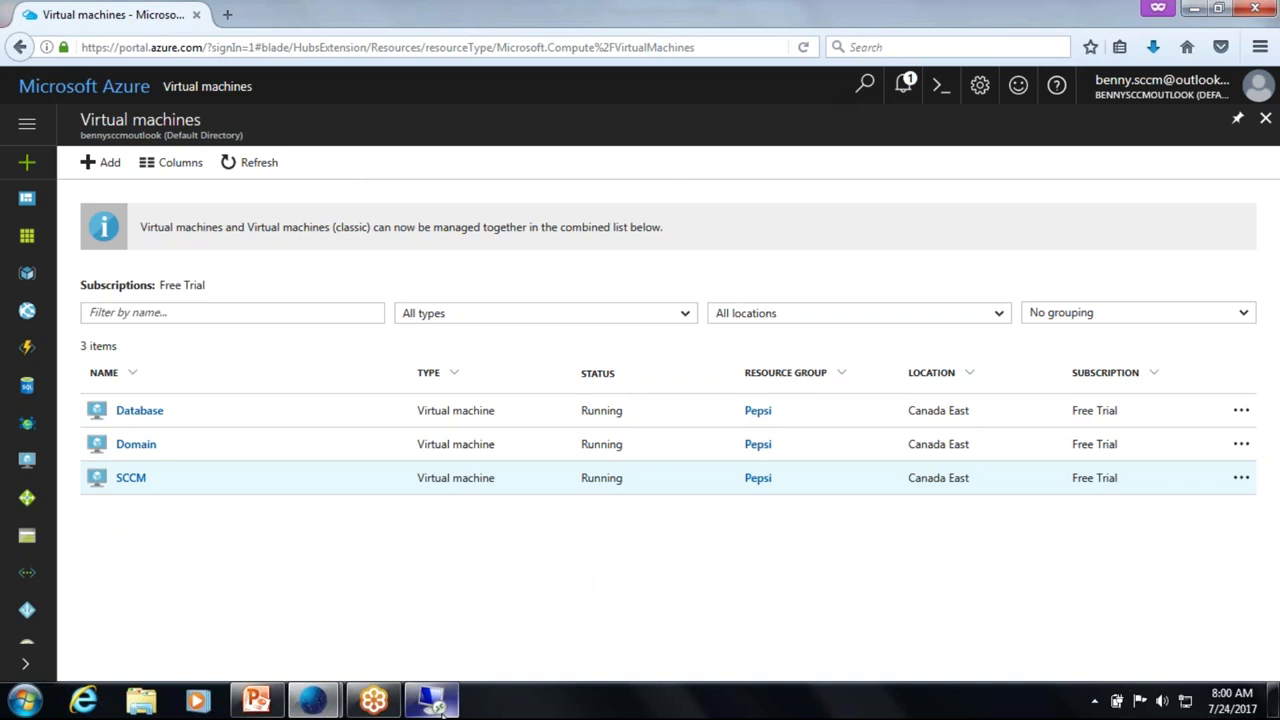
Step: Switch to the remote Configuration Manager console and open the Administration workspace overview
left_click(441, 705)
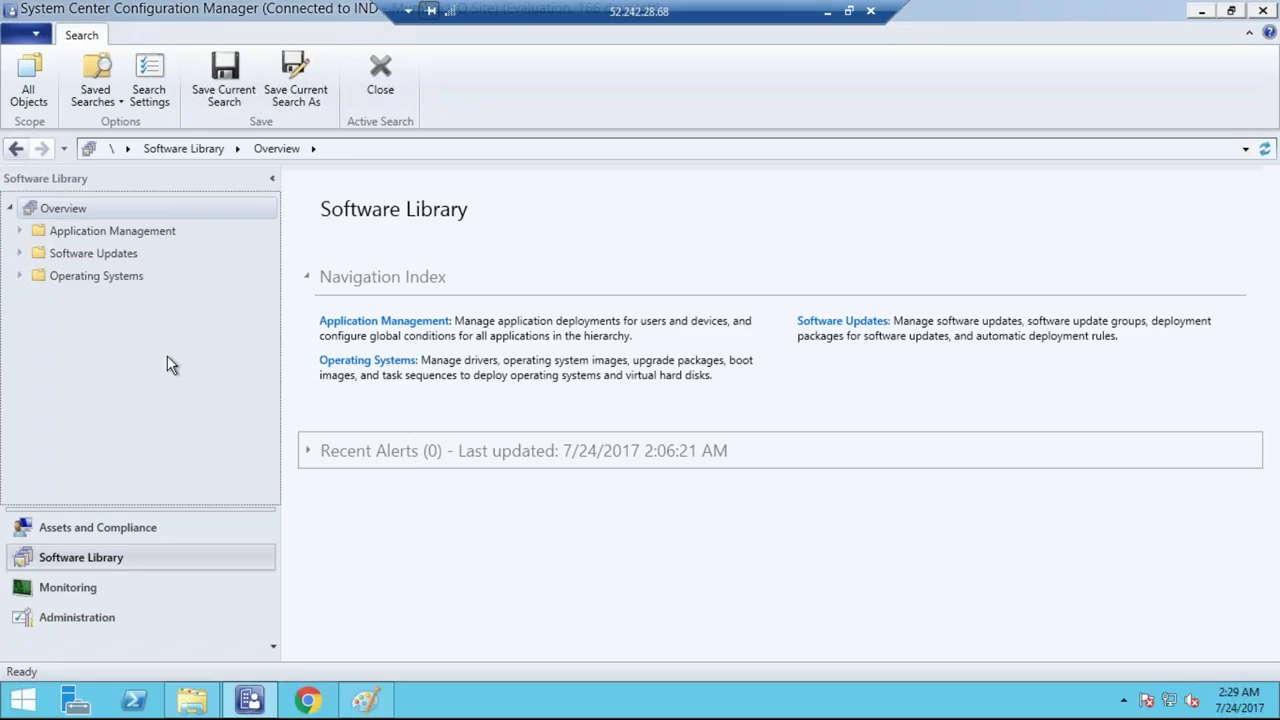
left_click(85, 528)
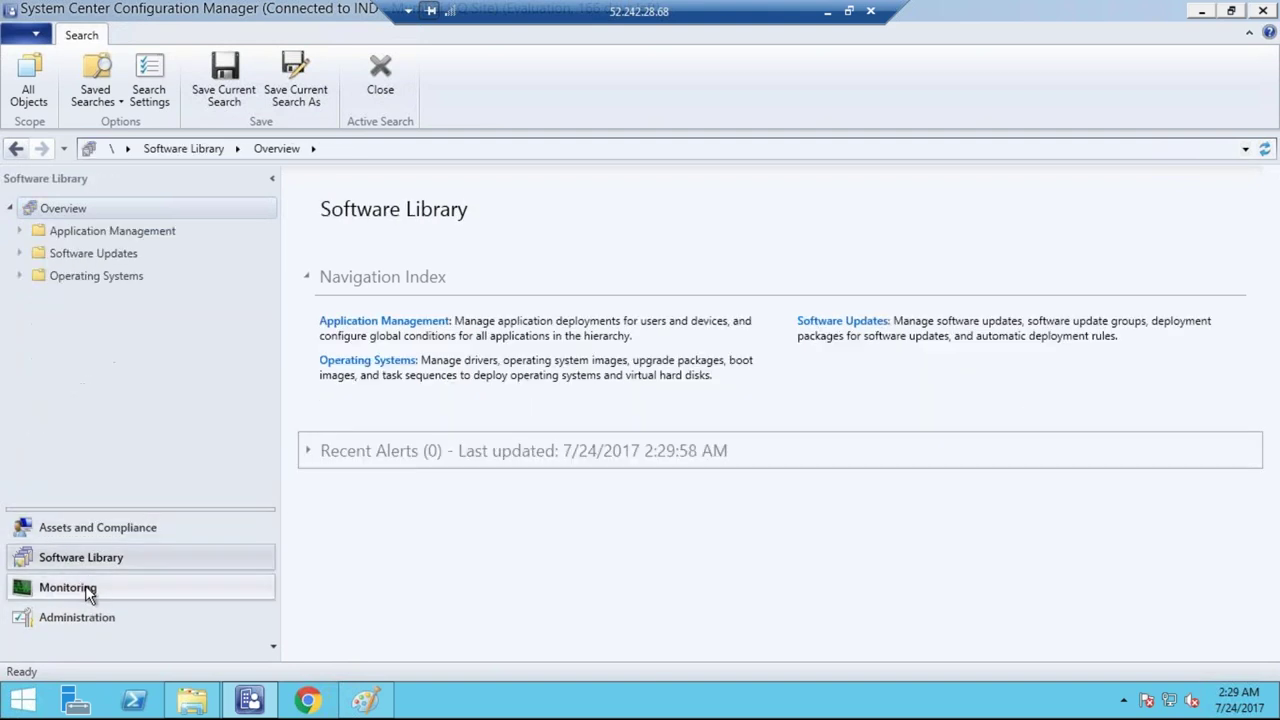
left_click(85, 587)
left_click(73, 622)
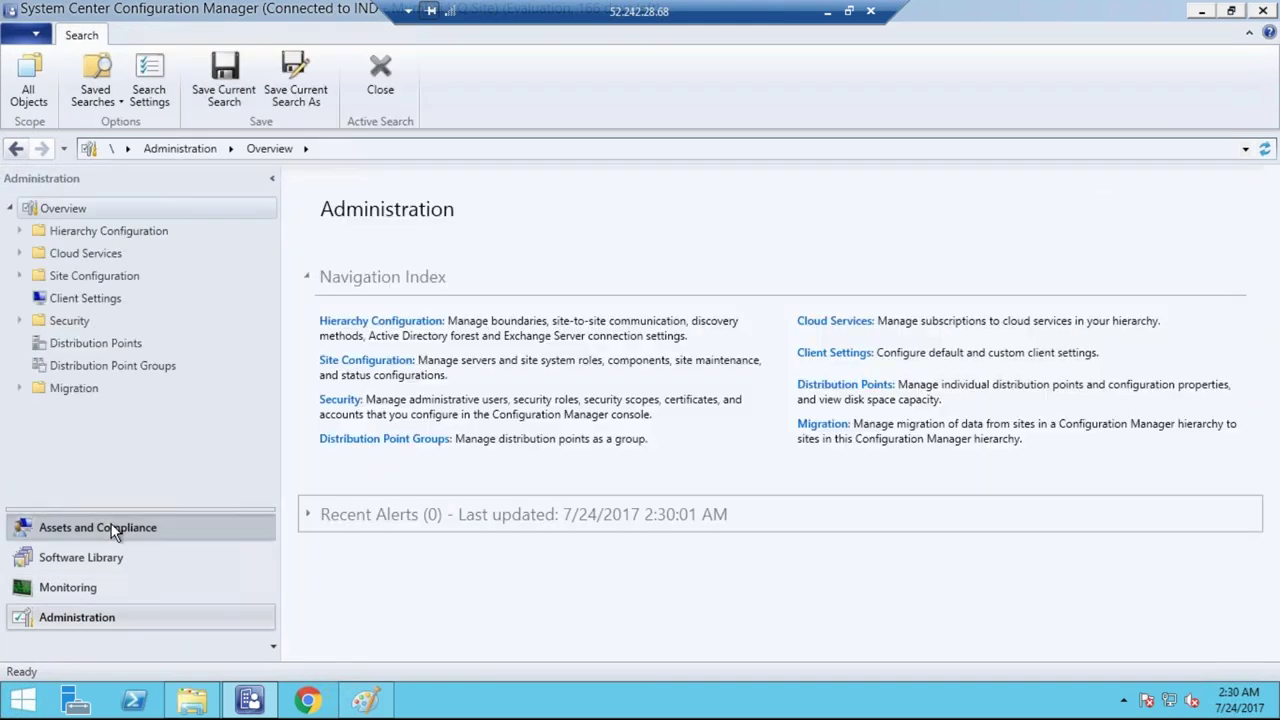
Step: View the Users list and the Devices list in the Assets and Compliance workspace
left_click(111, 530)
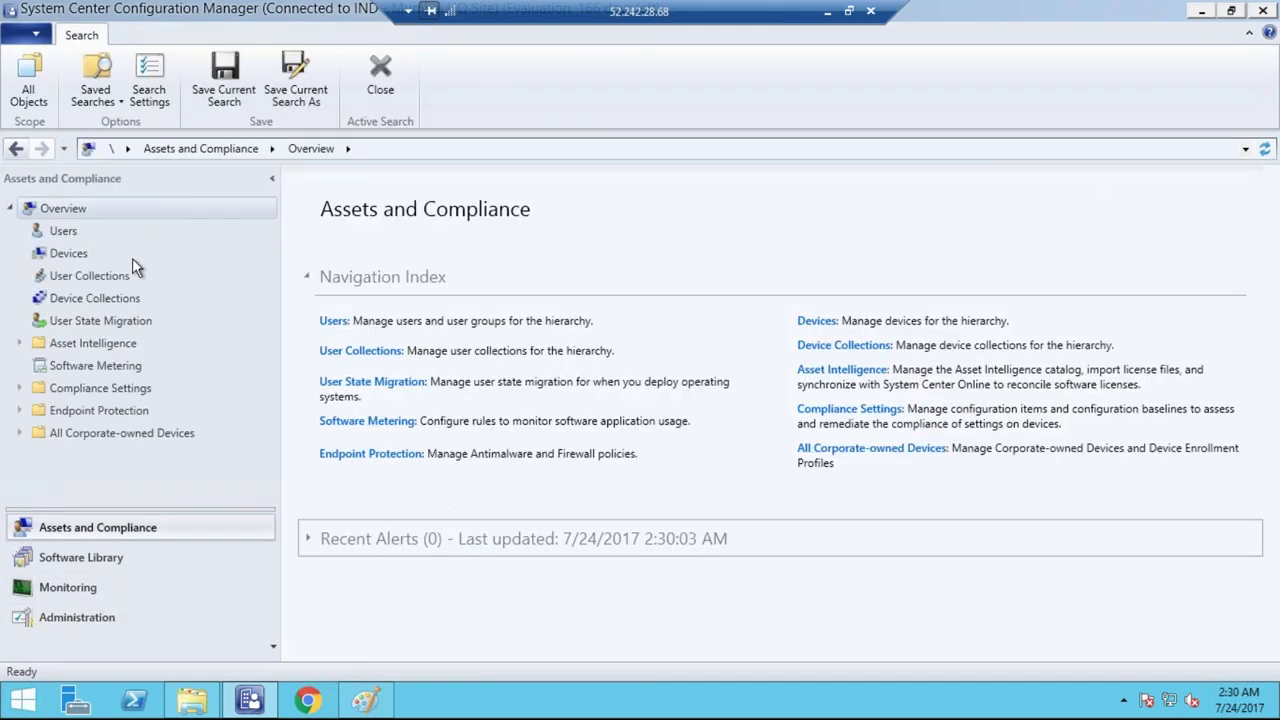
left_click(66, 230)
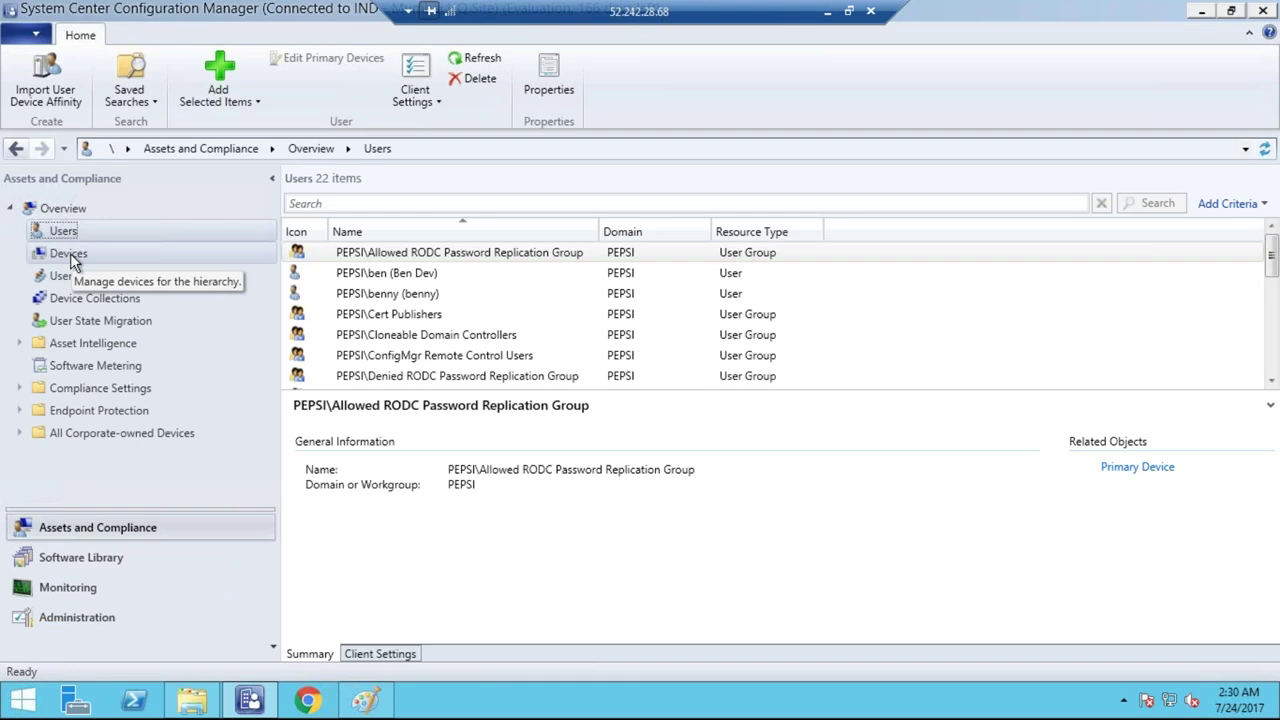
left_click(70, 253)
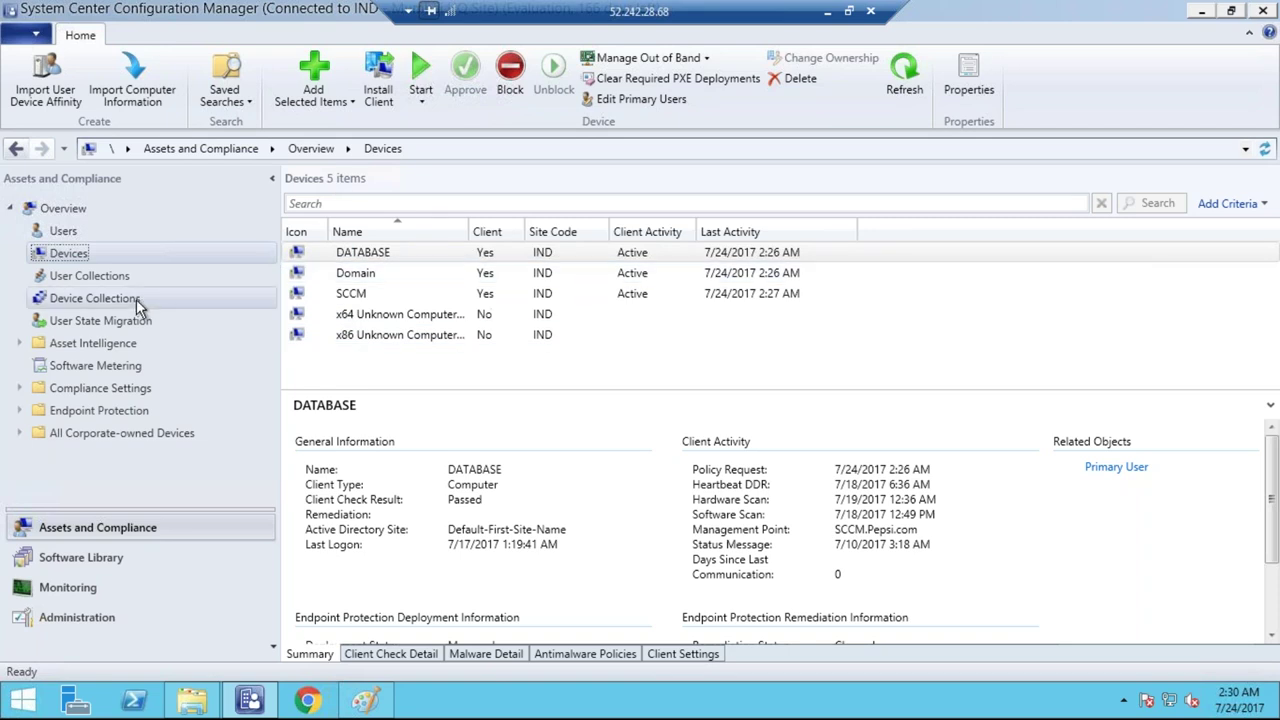
Step: Browse the Software Library's Application Management, Software Updates and Operating Systems folders, viewing the All Software Updates list
left_click(95, 567)
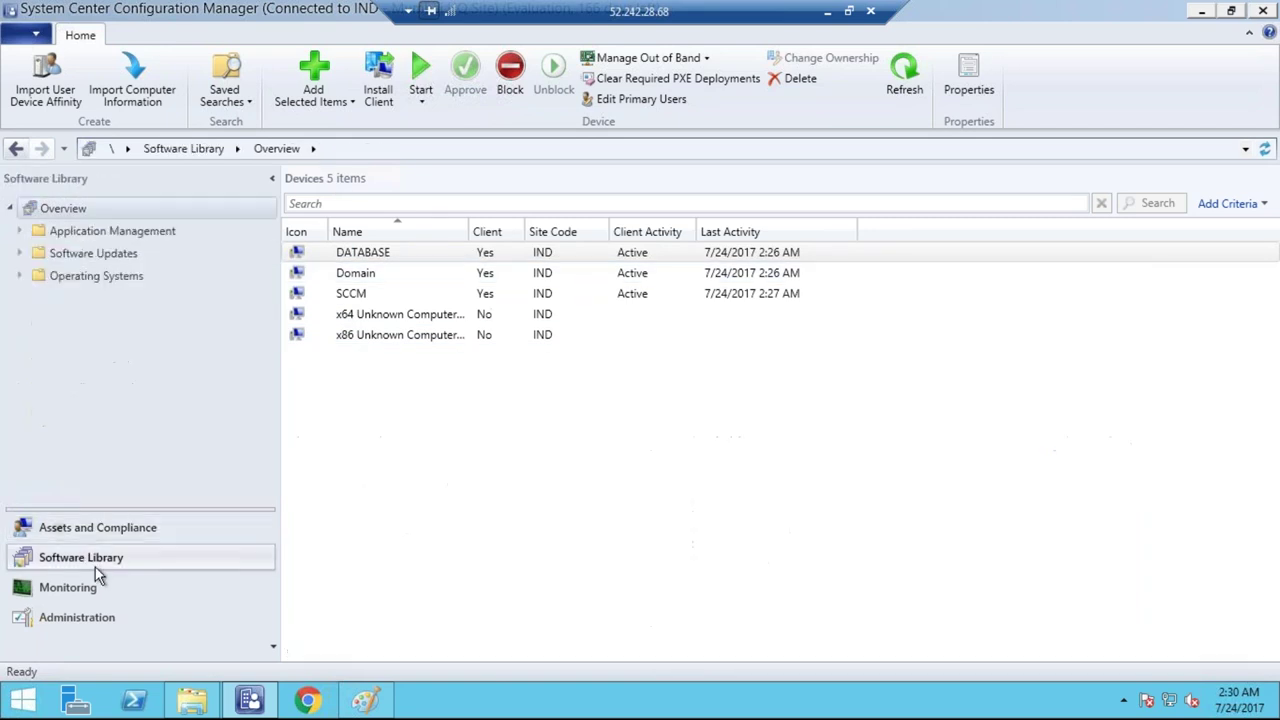
left_click(18, 231)
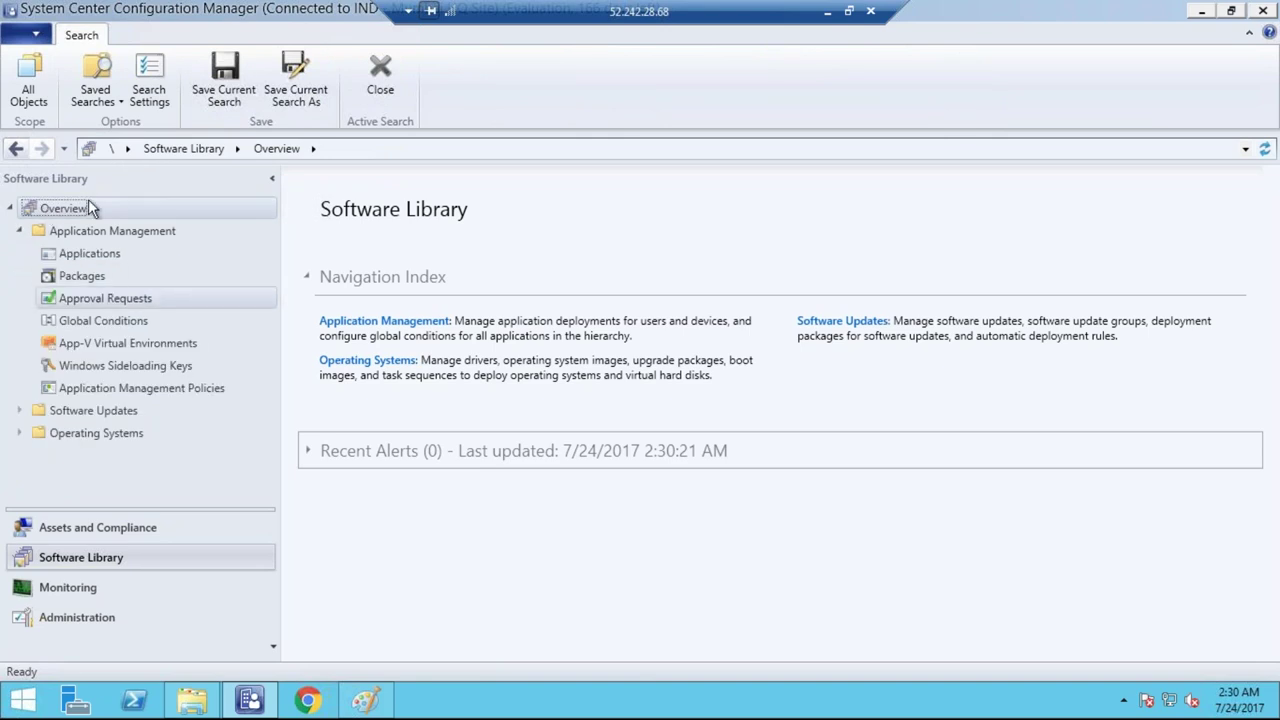
left_click(18, 410)
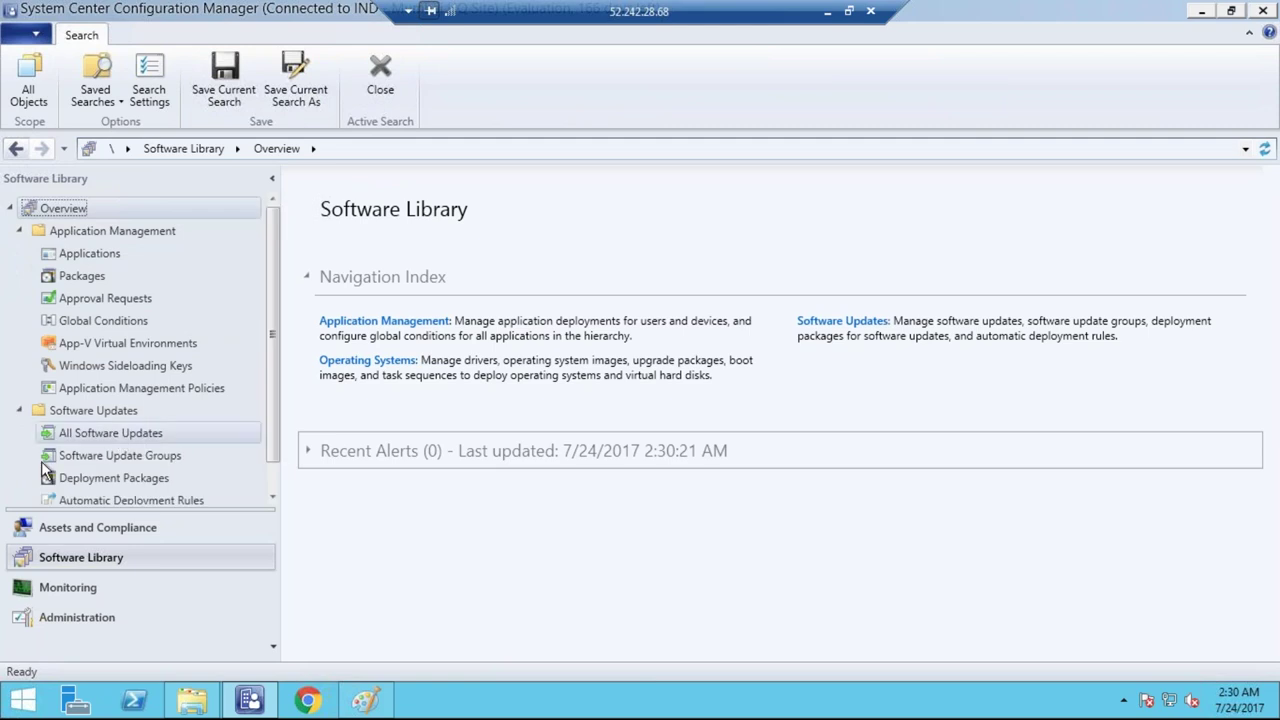
left_click(111, 435)
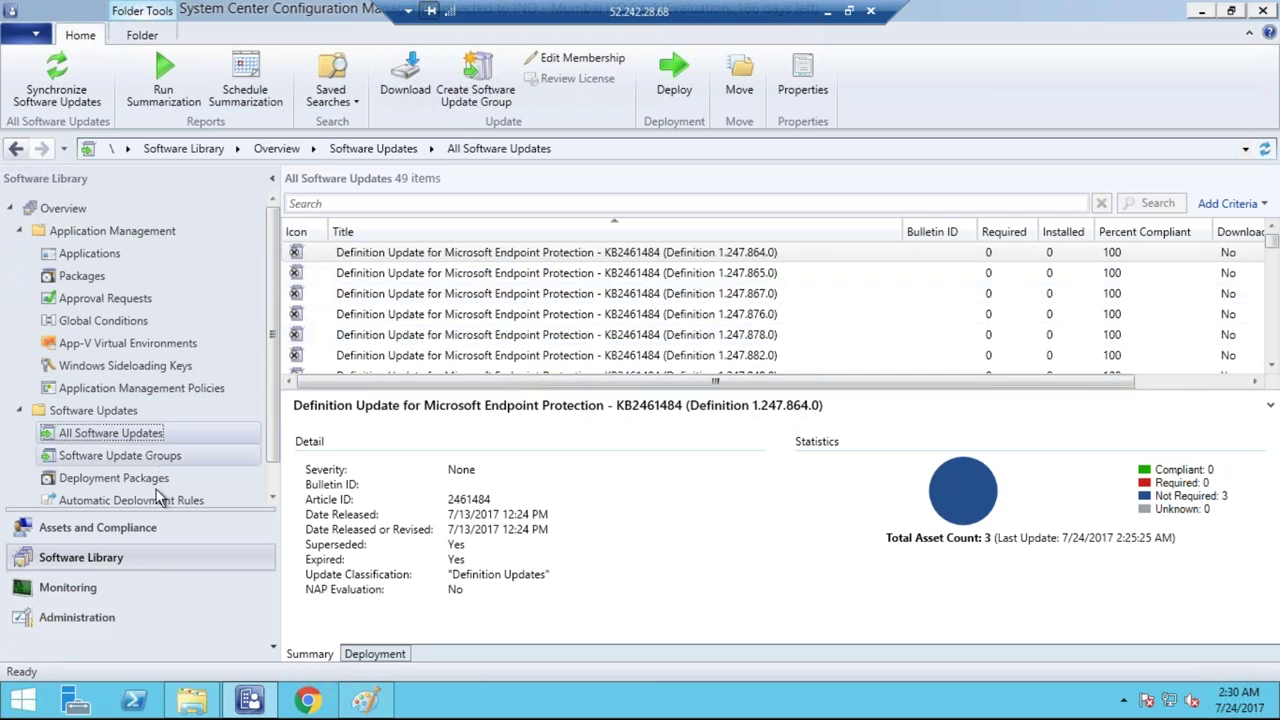
left_click(20, 412)
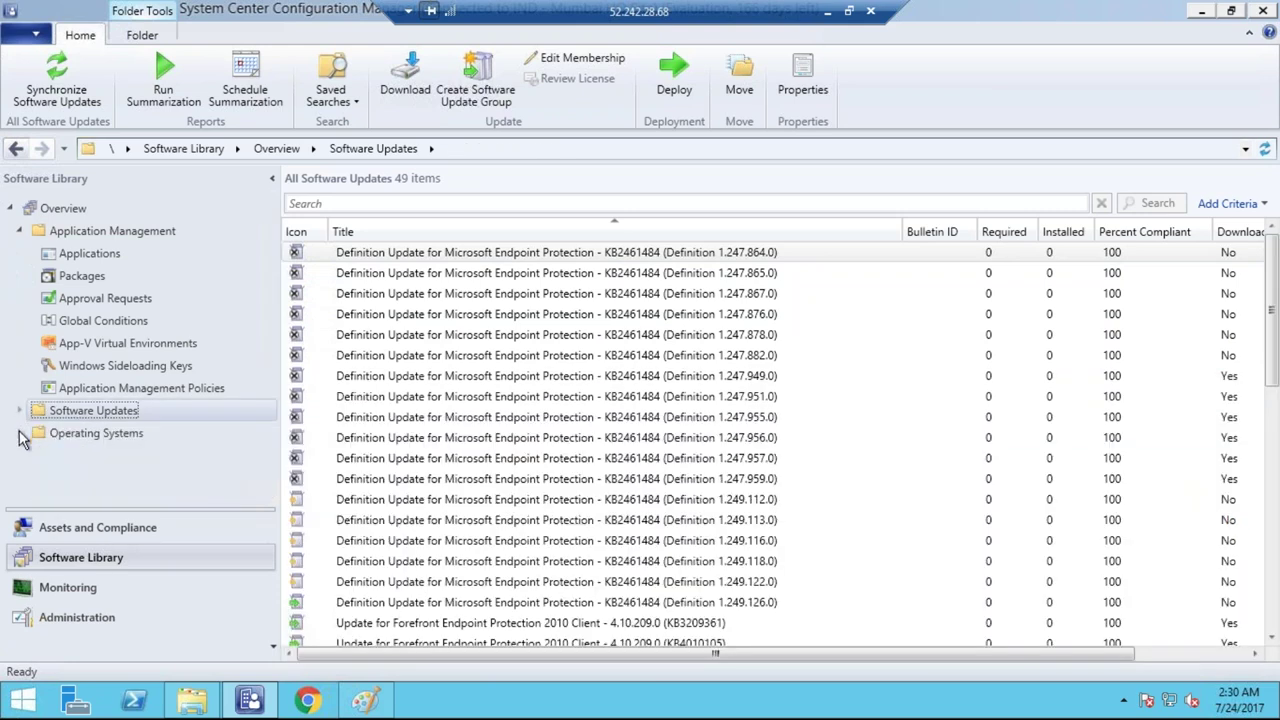
left_click(20, 434)
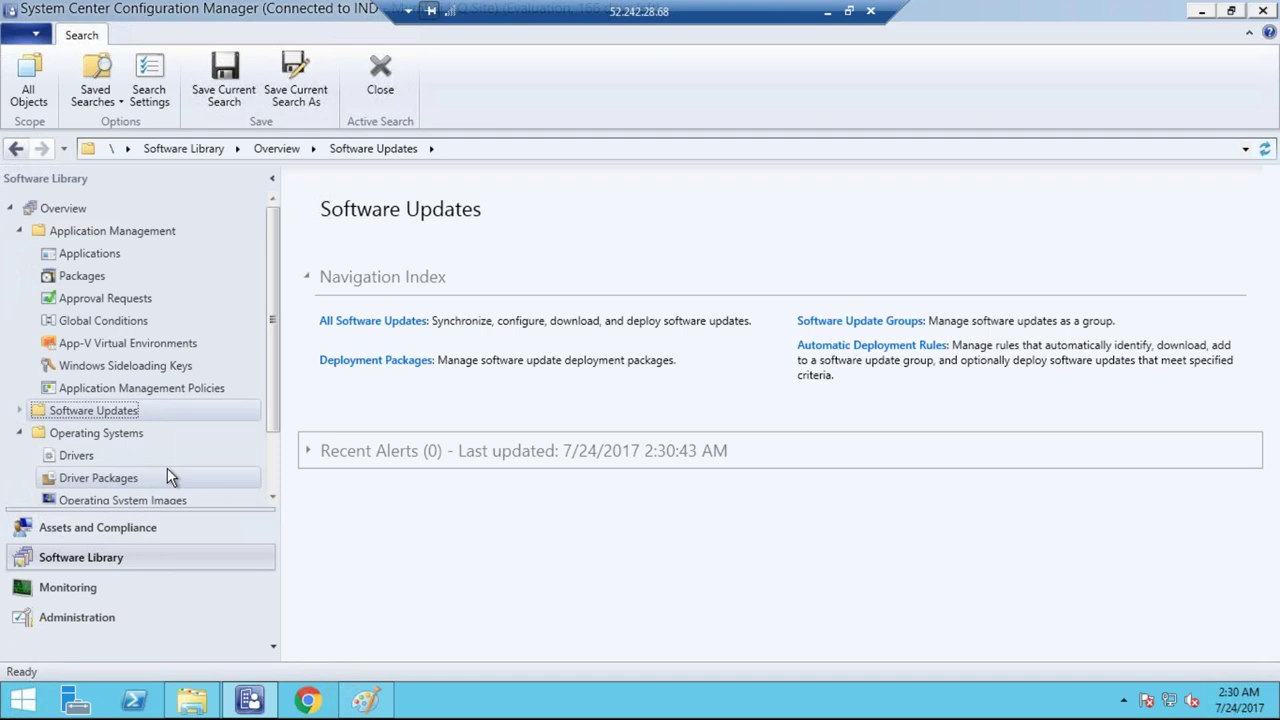
Step: Open the Monitoring workspace and view its System Status section
left_click(84, 592)
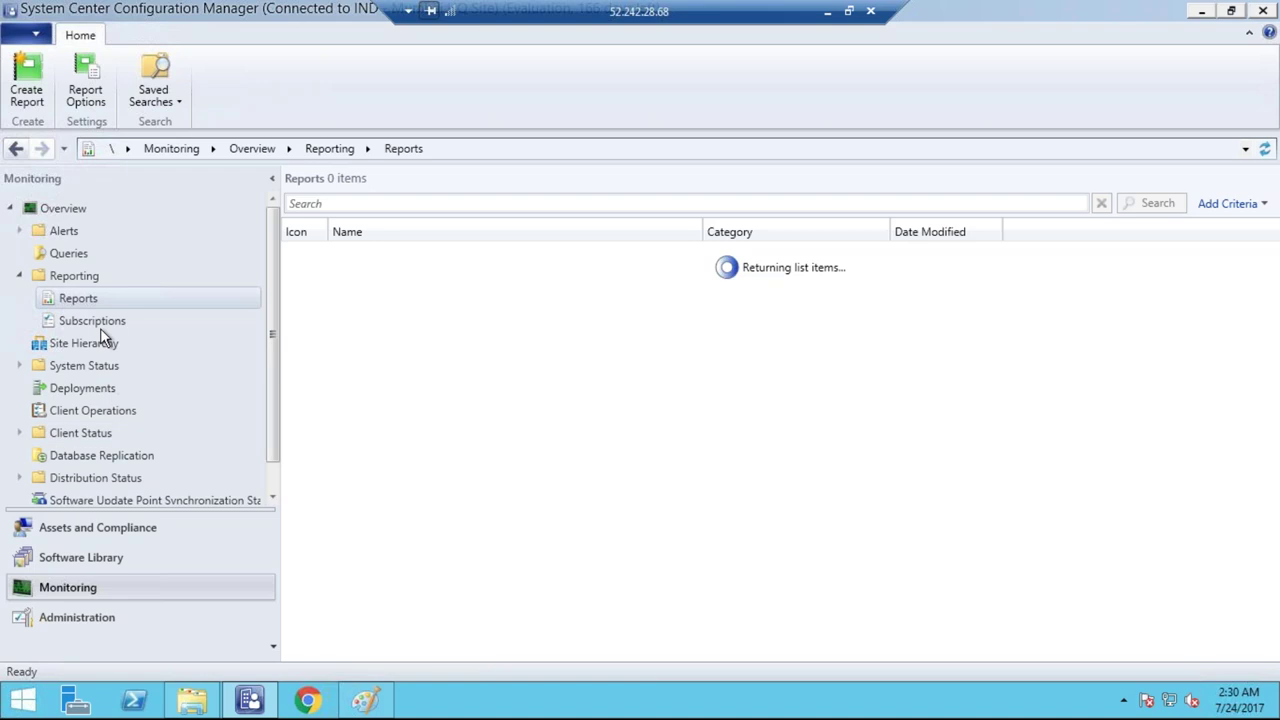
left_click(63, 362)
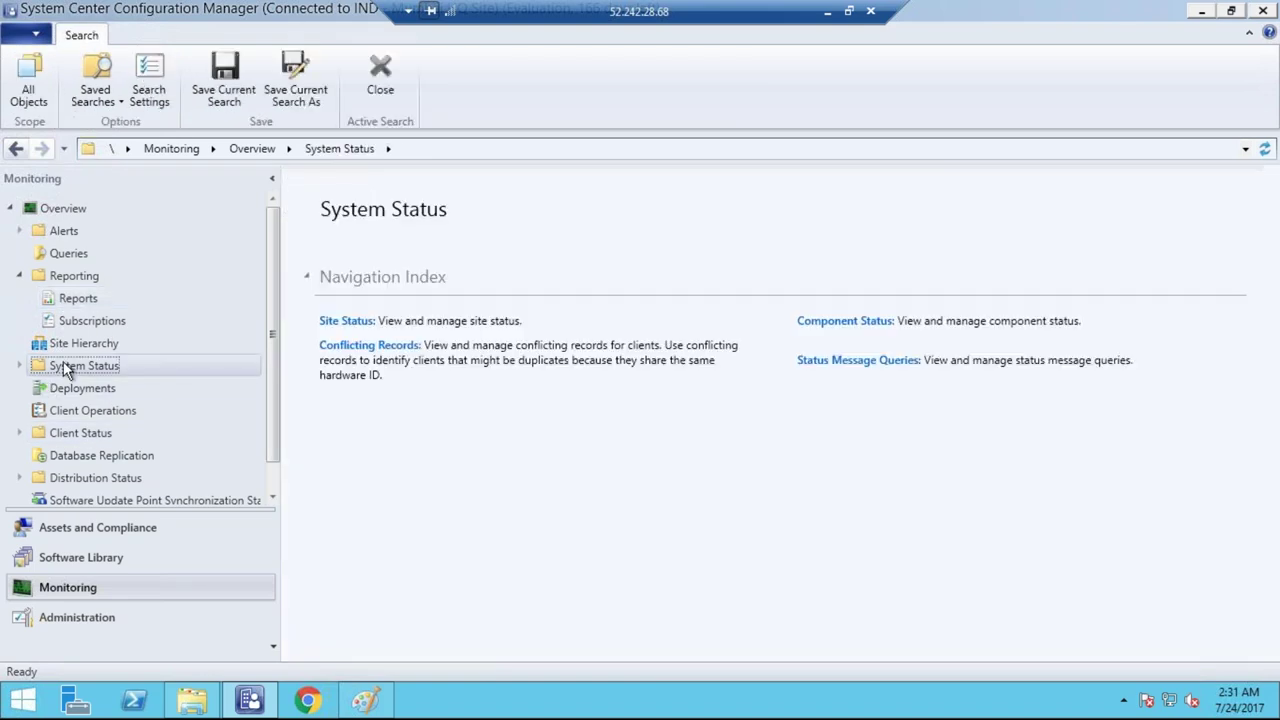
Step: View the Discovery Methods and Boundaries under Hierarchy Configuration in the Administration workspace
left_click(113, 617)
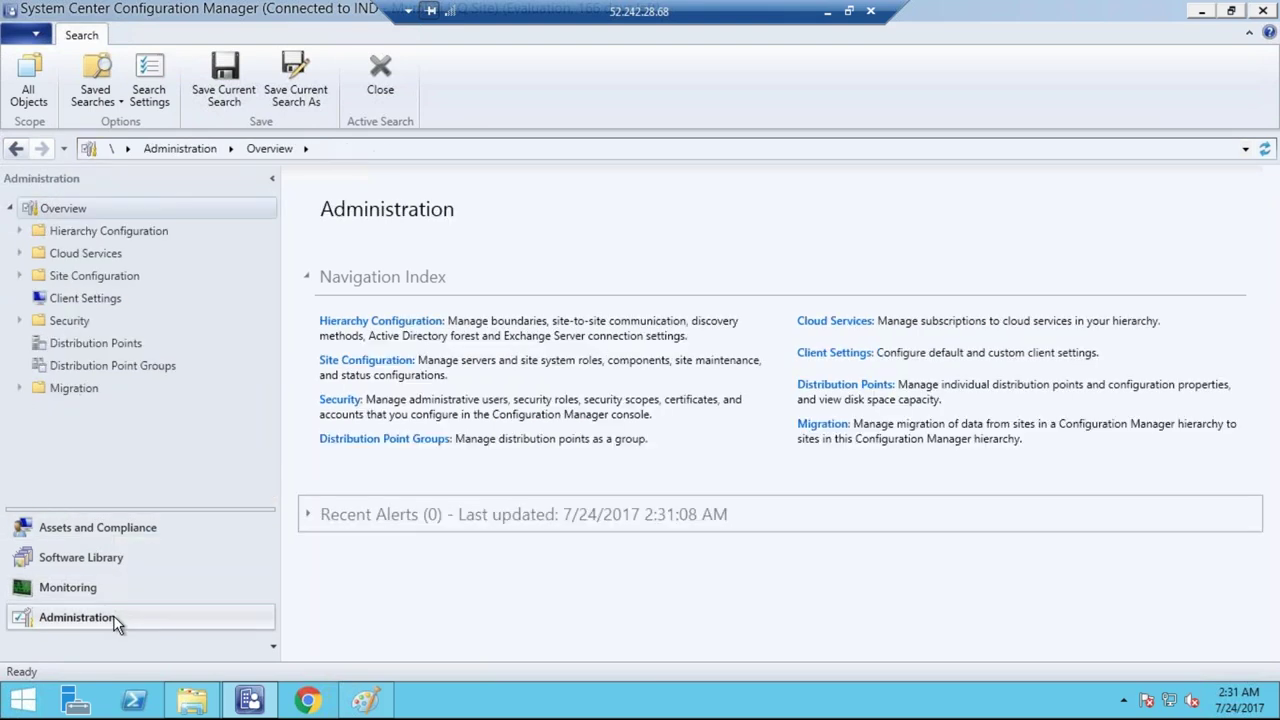
left_click(20, 231)
left_click(104, 256)
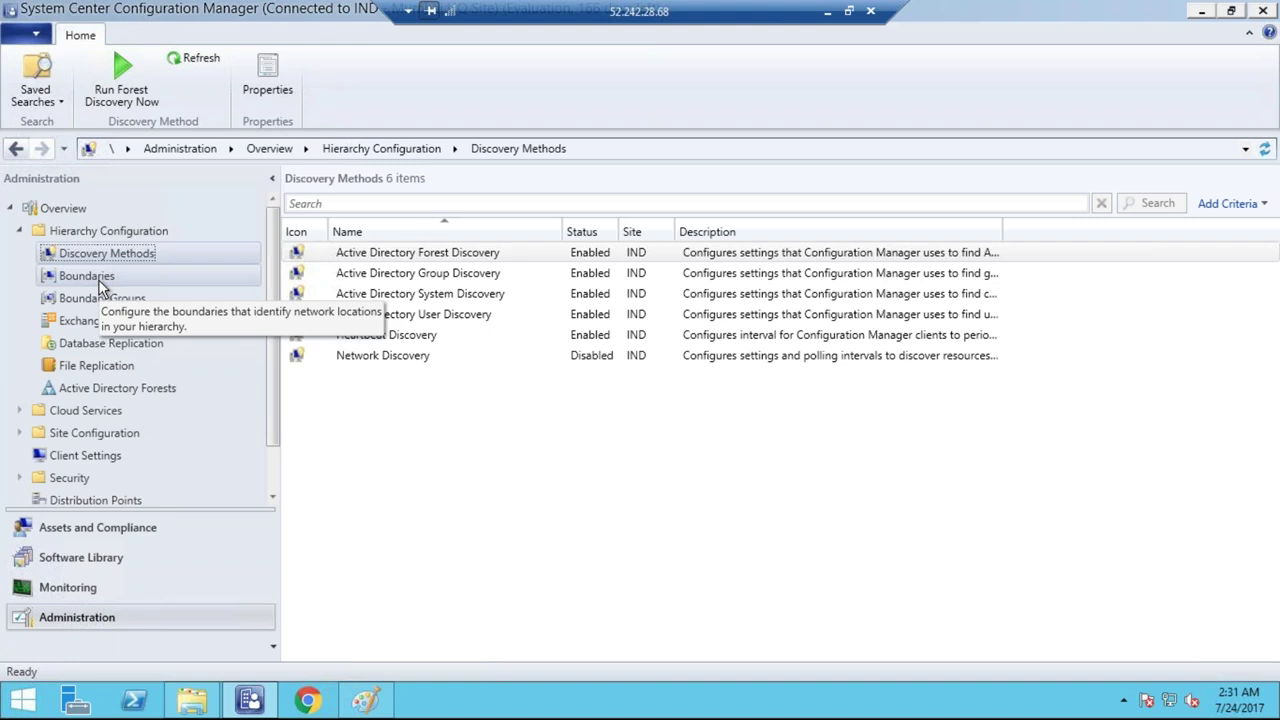
left_click(90, 276)
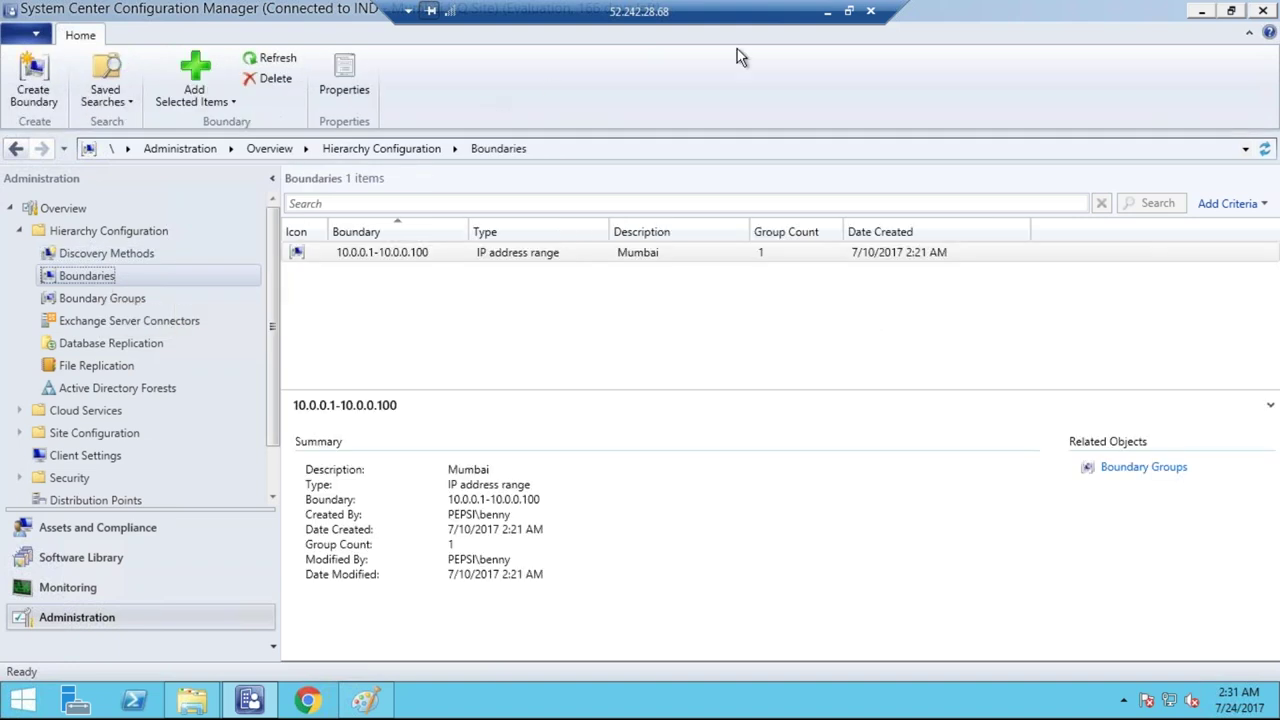
left_click(132, 258)
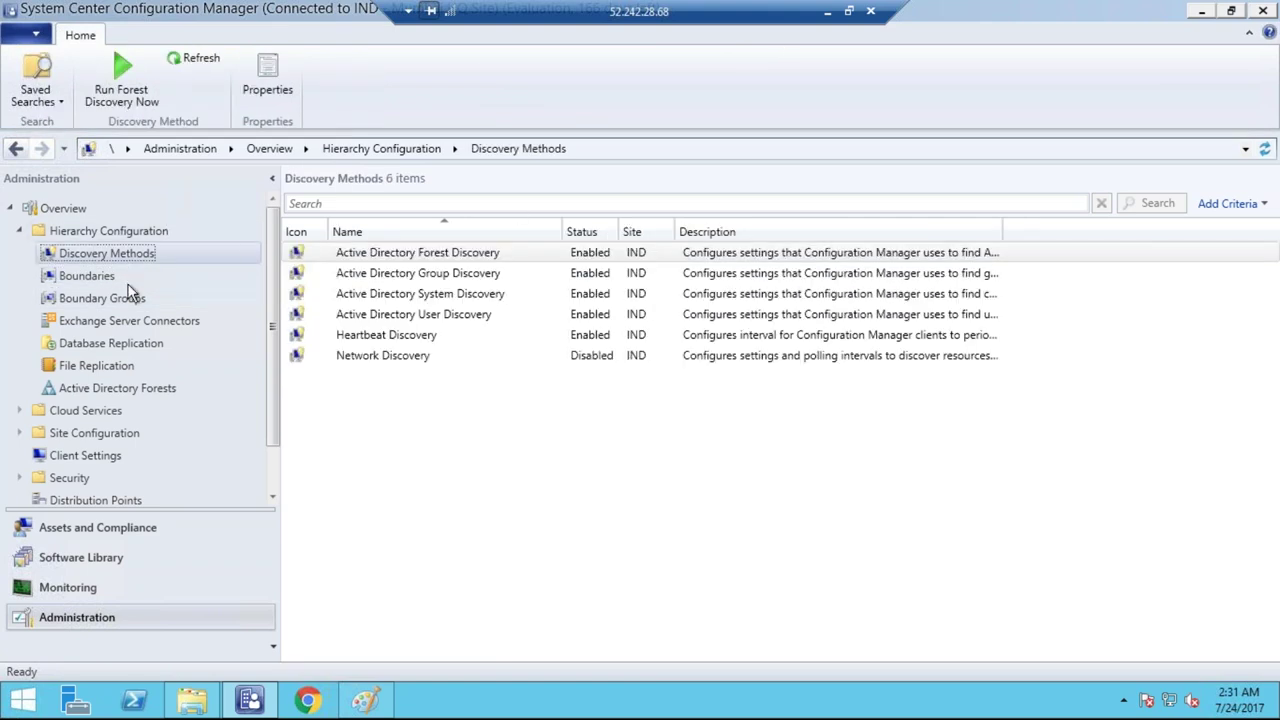
Step: Check the Devices list in Assets and Compliance, and minimize the remote session to return to the Azure virtual machines list
left_click(98, 528)
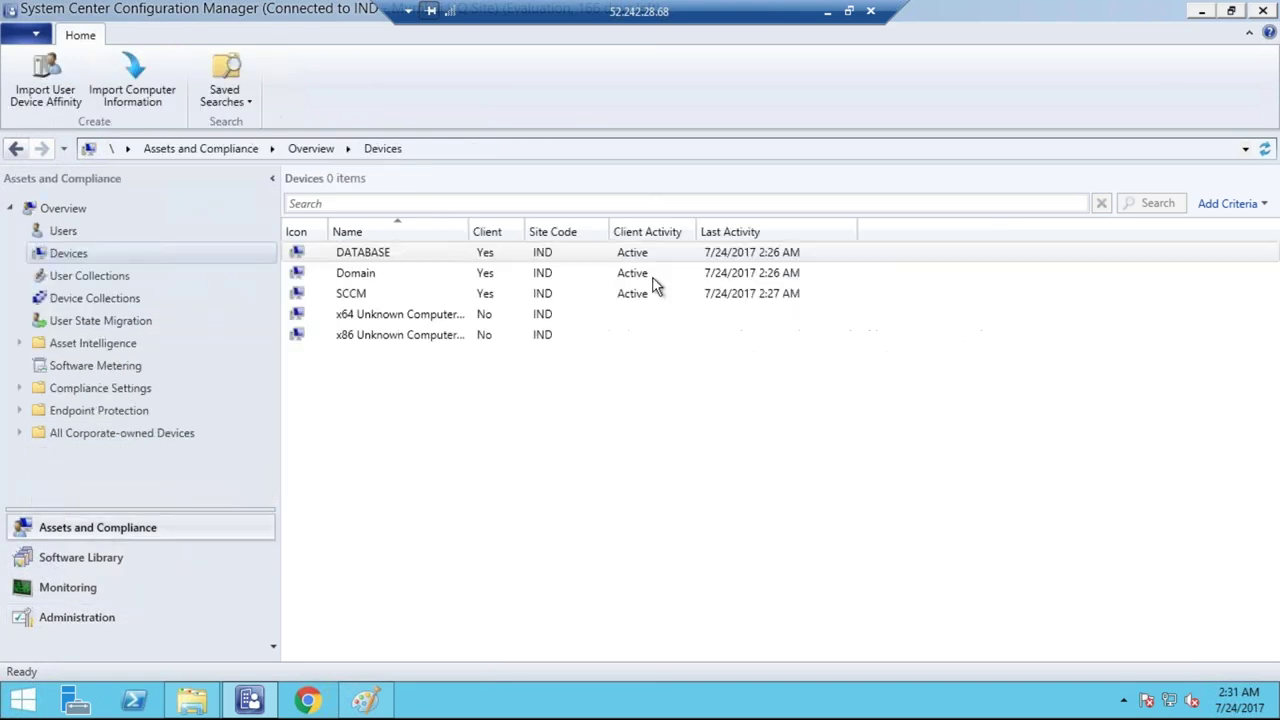
left_click(824, 14)
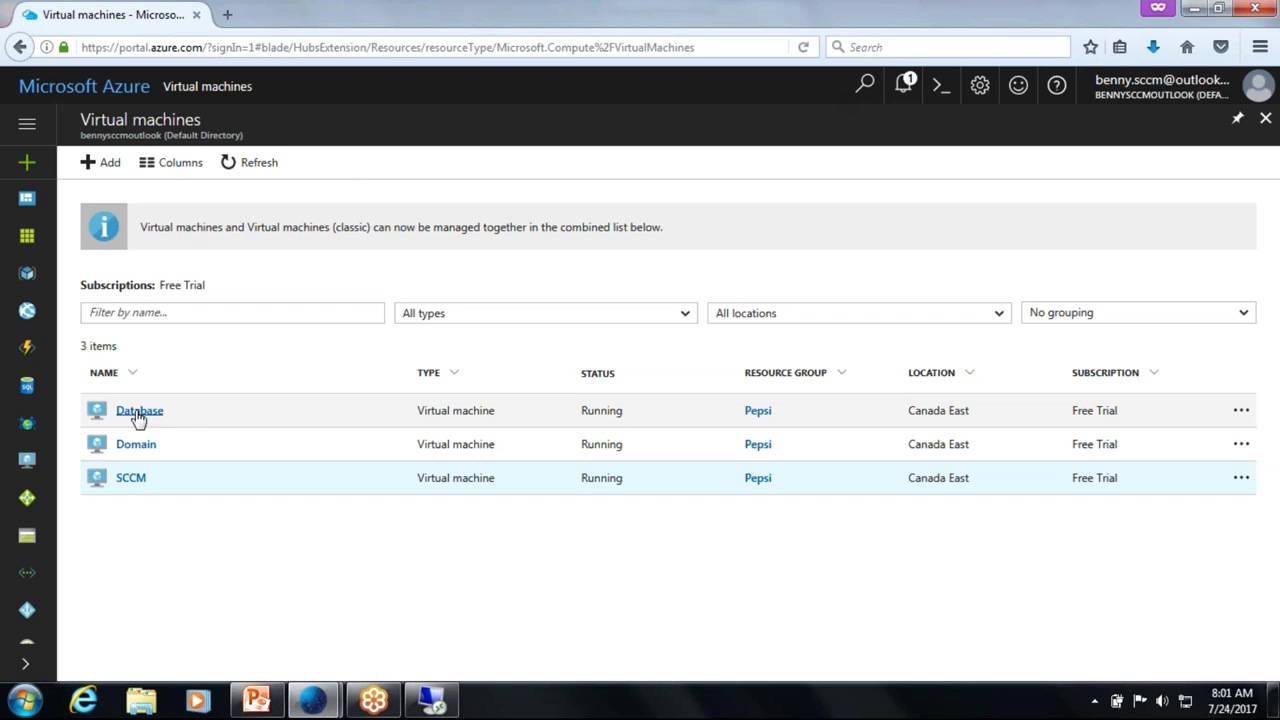
left_click(134, 482)
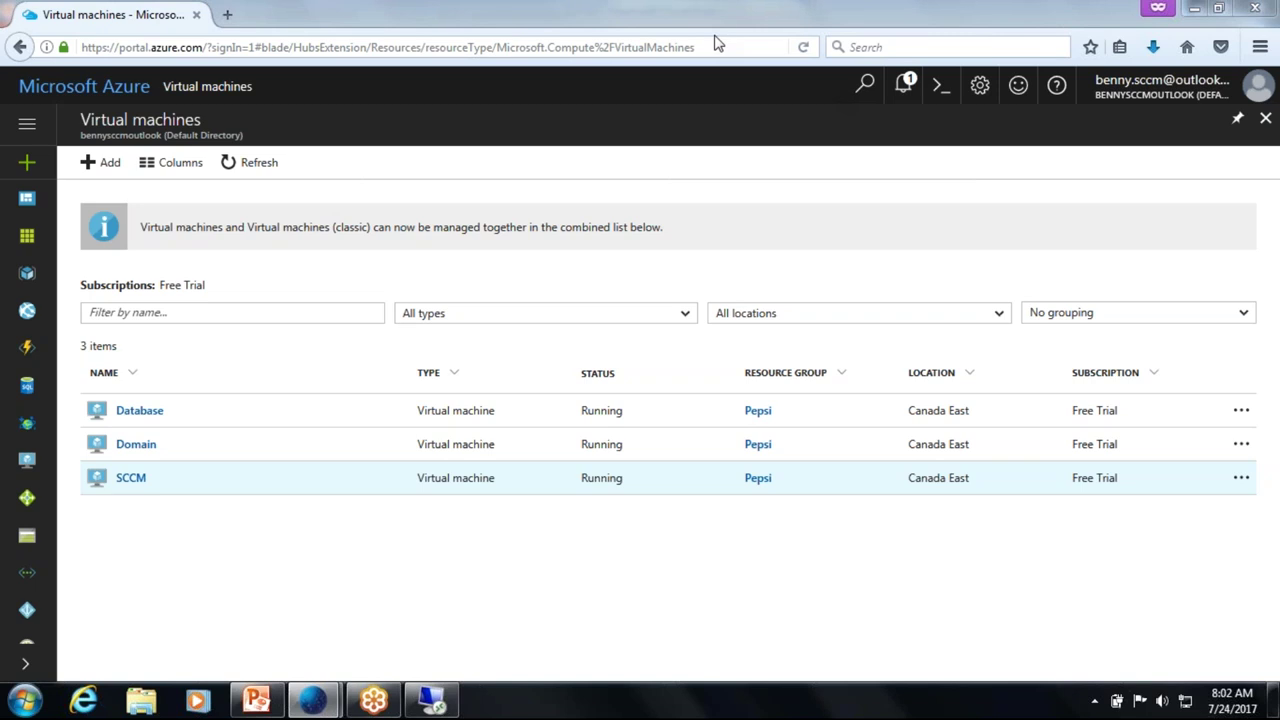
Step: Switch to the SCCM presentation in PowerPoint and start the slide show from slide 8 with the example site hierarchies
left_click(257, 702)
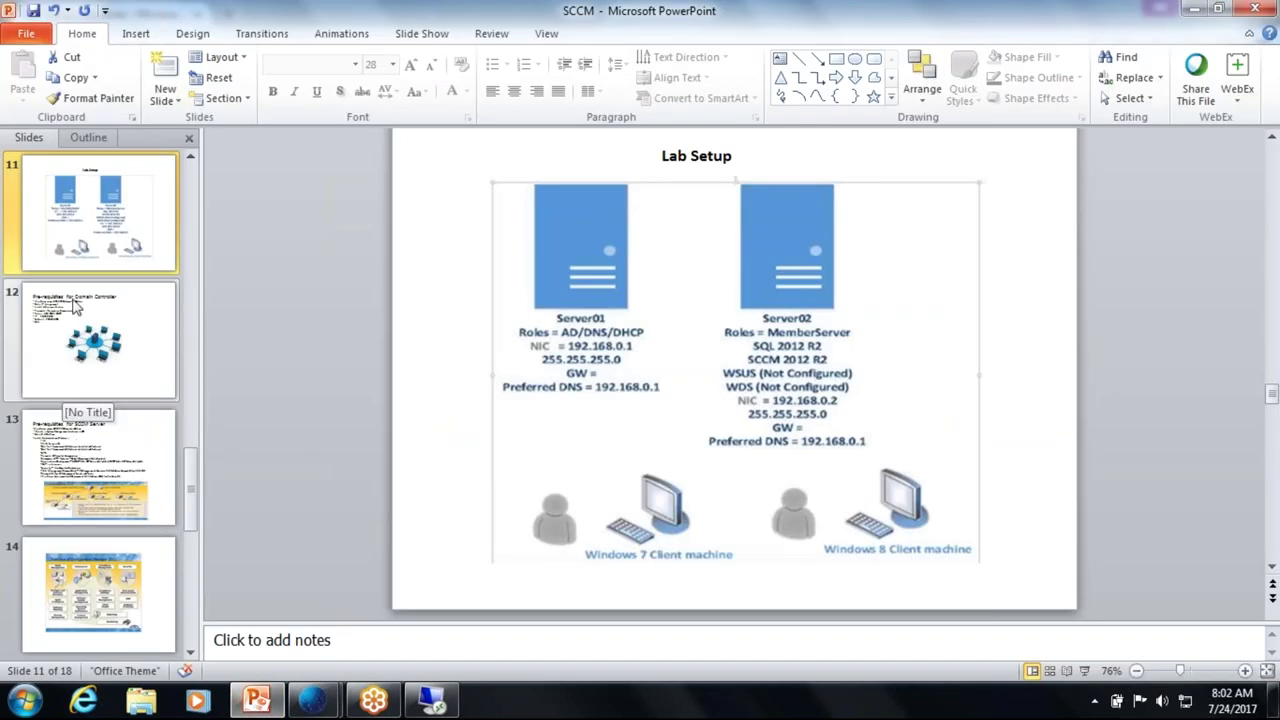
left_click(77, 207)
key("Up")
key("Up")
key("Up")
key("Up")
key("Up")
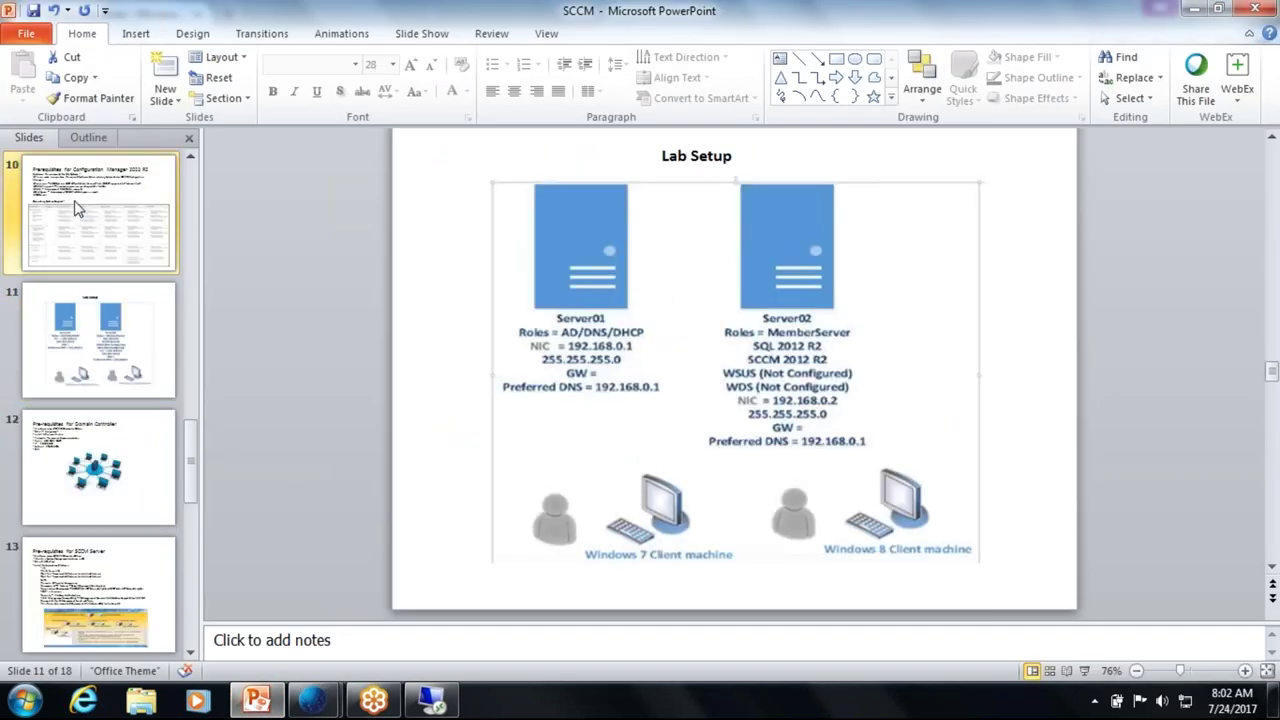
key("Down")
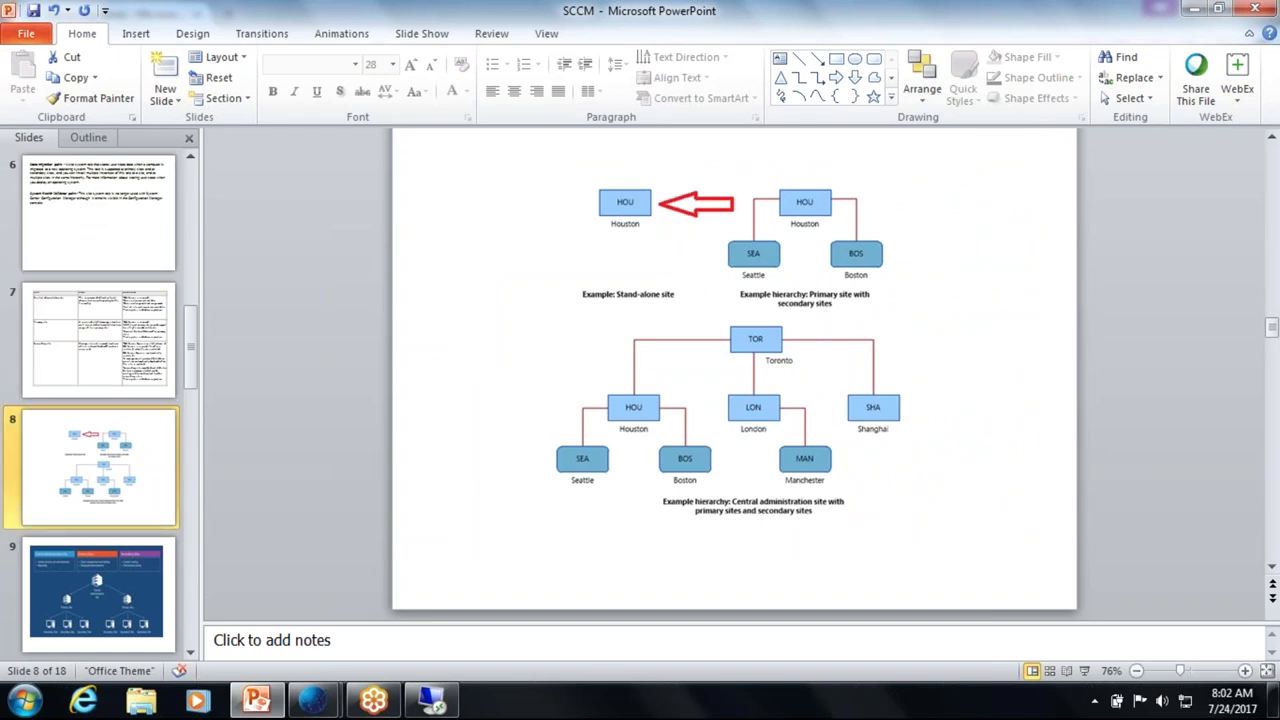
left_click(1084, 671)
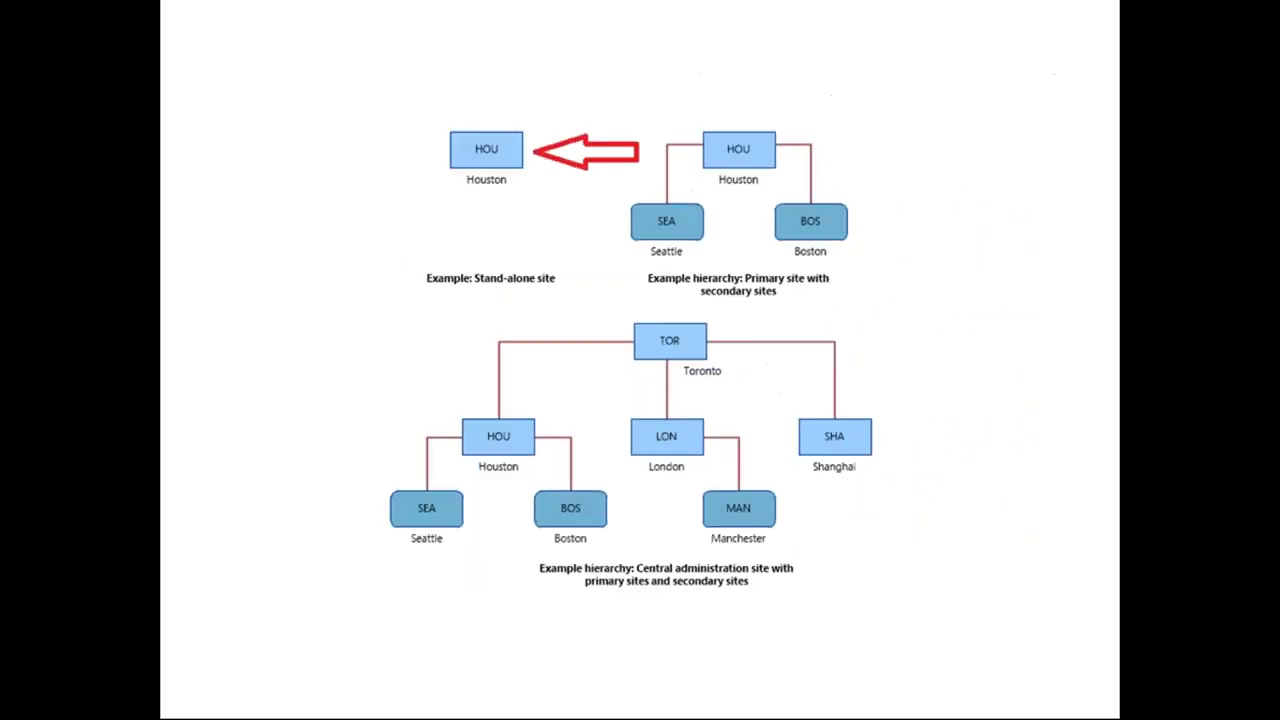